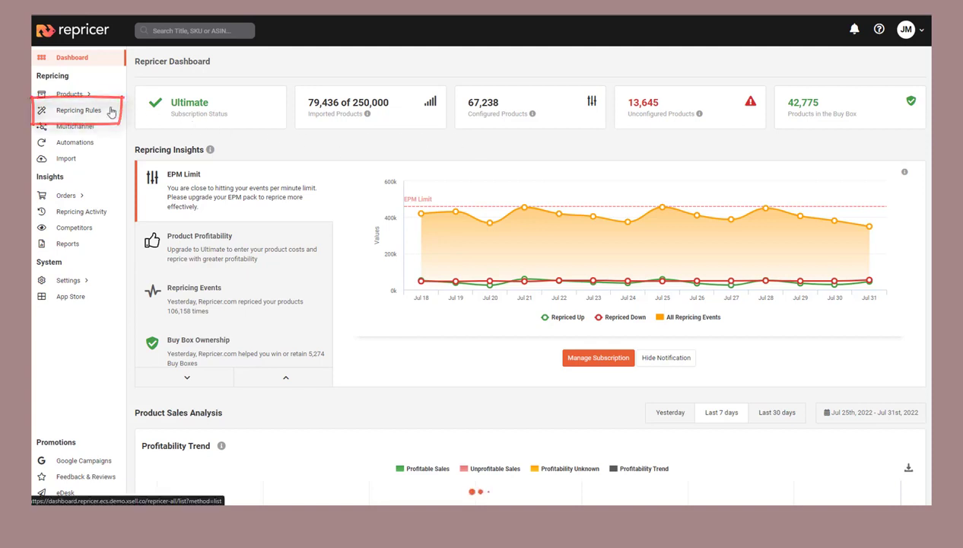
- Open the existing eBay repricing rule Test swift.com for editing from the list of repricing rules
left_click(110, 112)
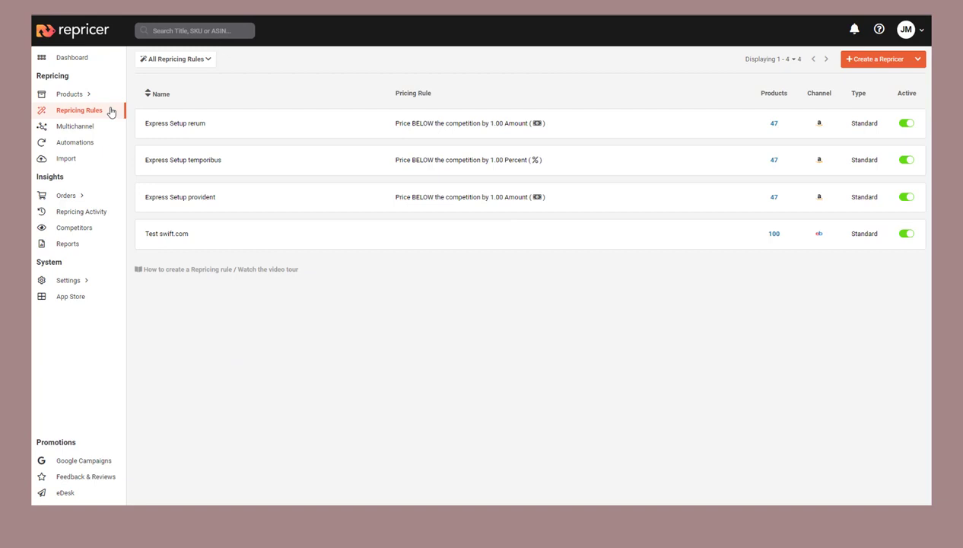
left_click(209, 61)
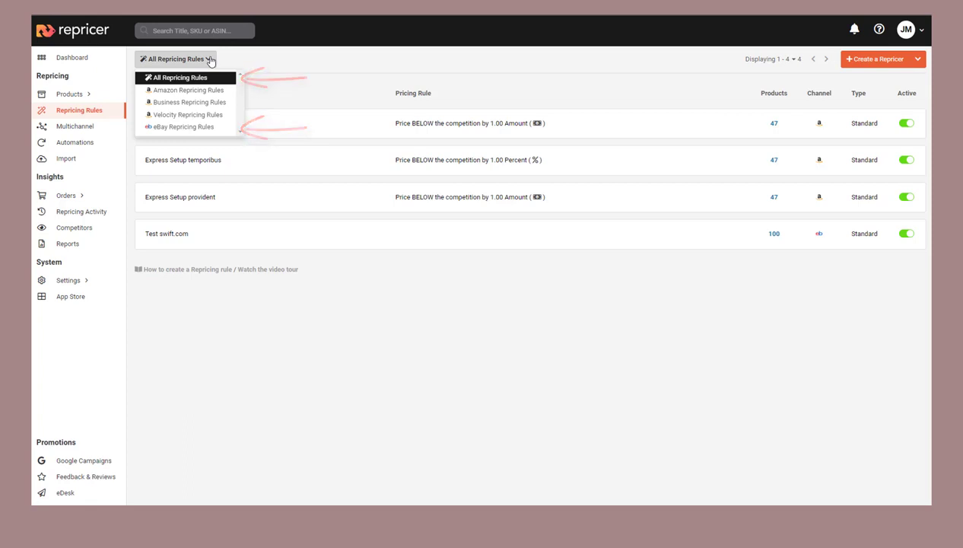
left_click(210, 60)
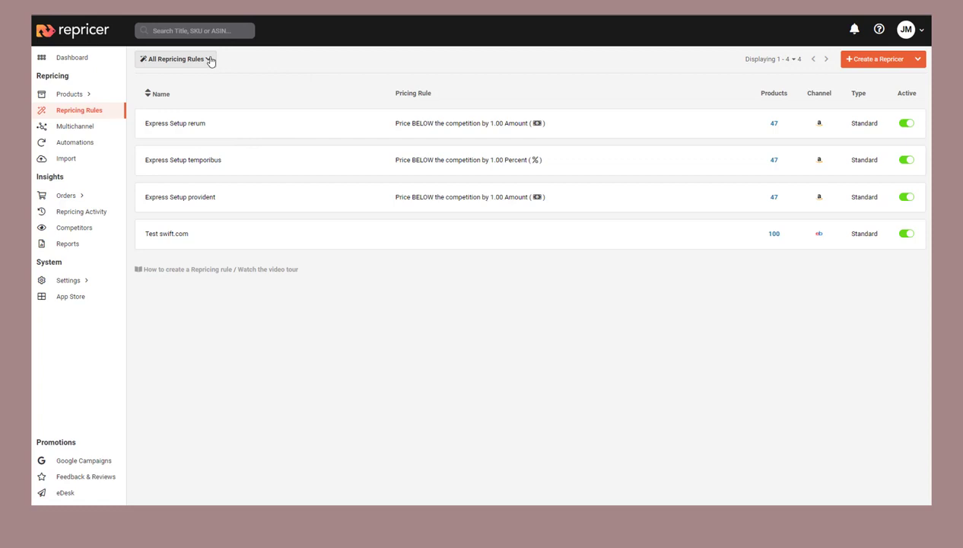
left_click(906, 59)
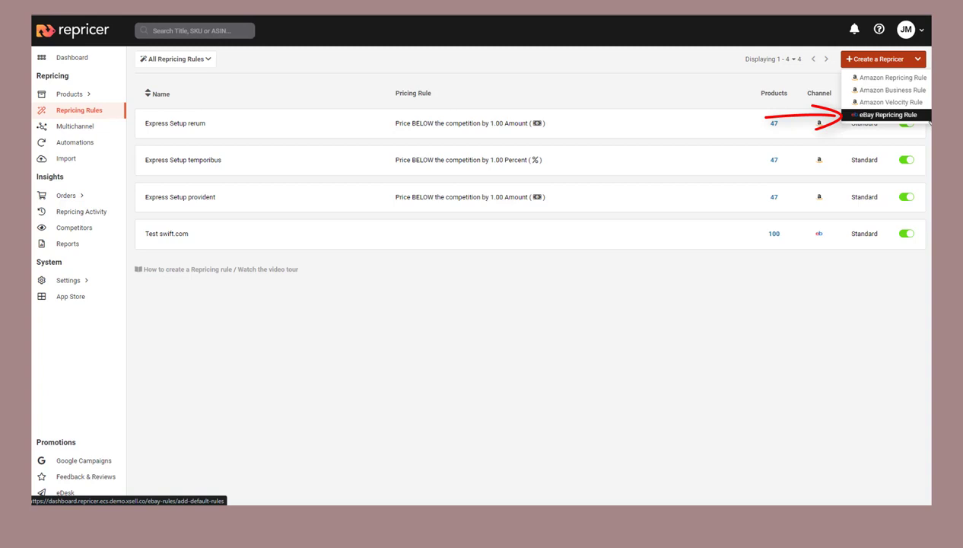
left_click(916, 60)
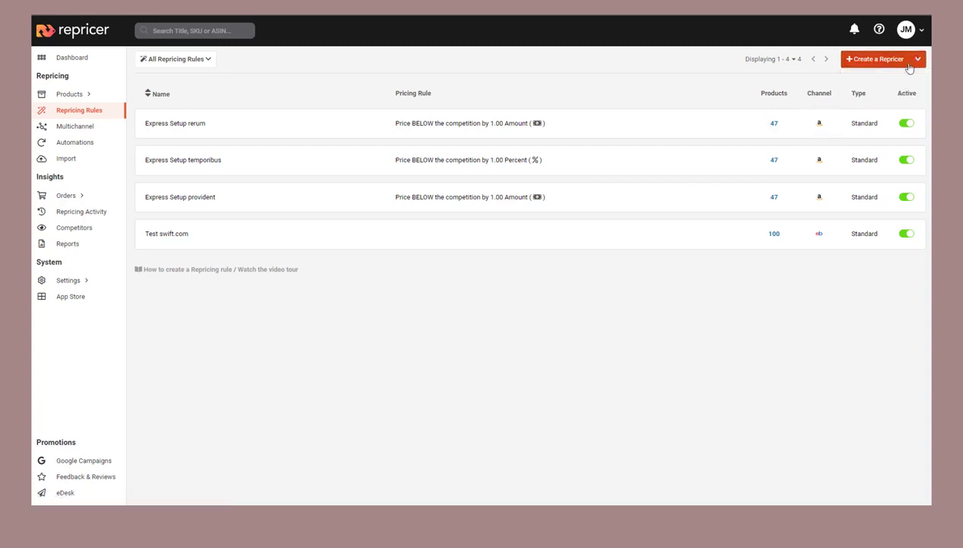
left_click(192, 248)
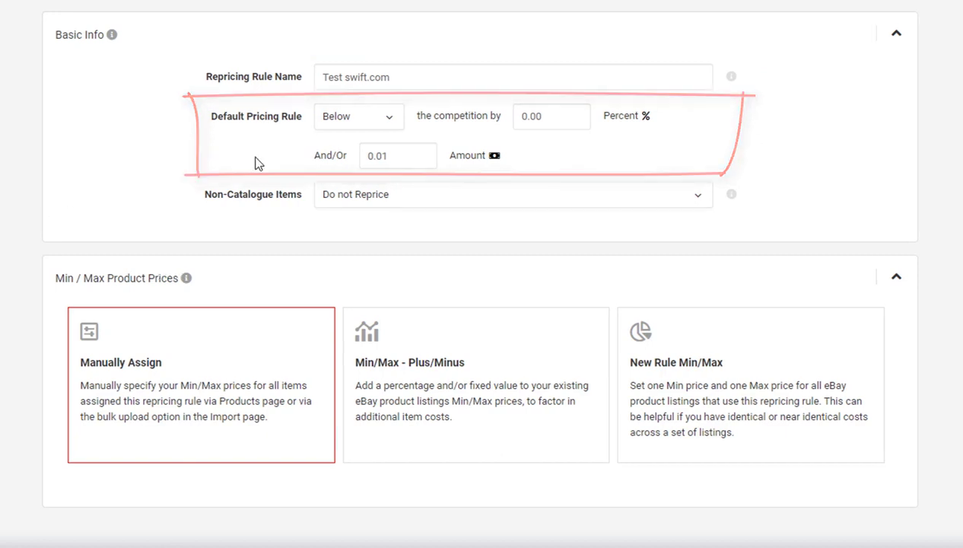
- Review the available options for the default pricing rule direction and for non-catalogue items
left_click(400, 114)
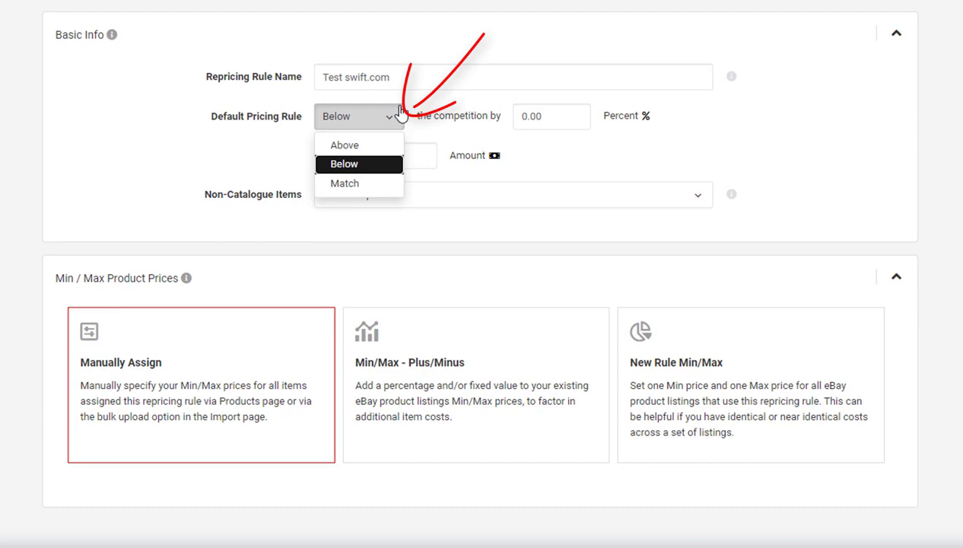
left_click(401, 114)
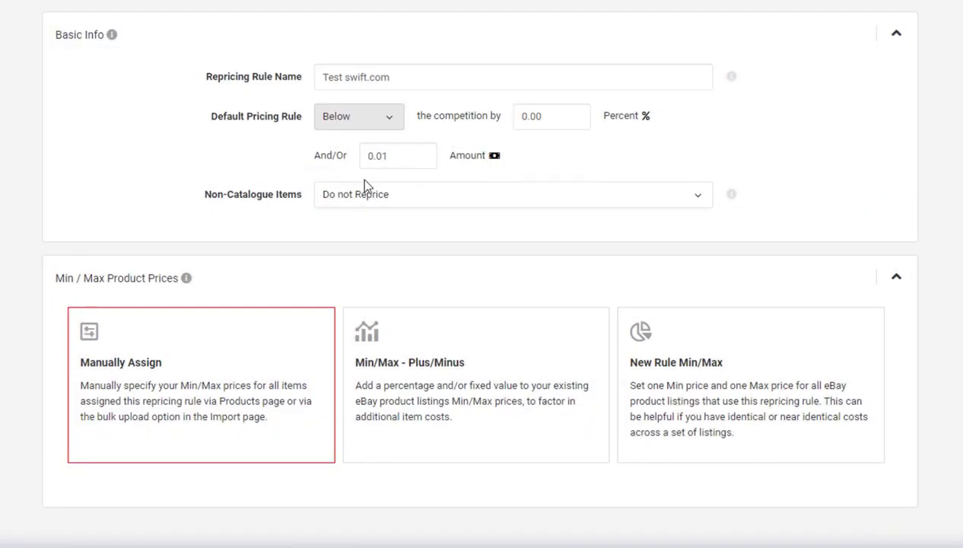
left_click(400, 190)
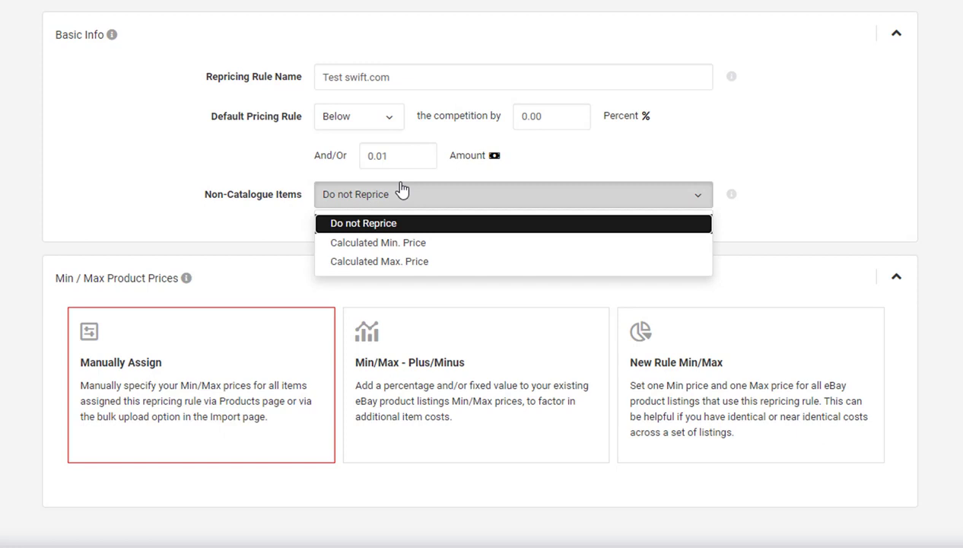
left_click(401, 190)
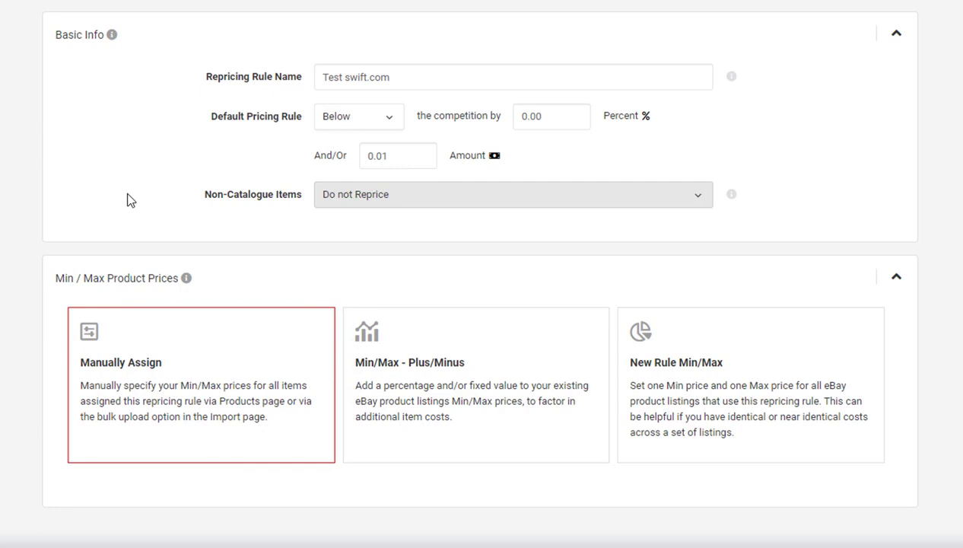
- Choose Min/Max - Plus/Minus for the product prices, adding 20 percent to the min price and 50 percent to the max price
left_click(369, 326)
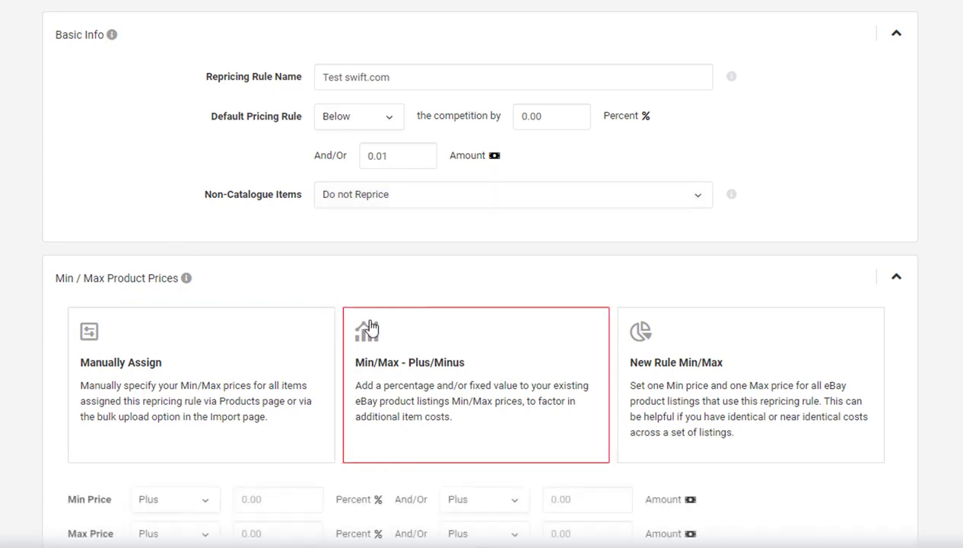
scroll(371, 328, "down", 2)
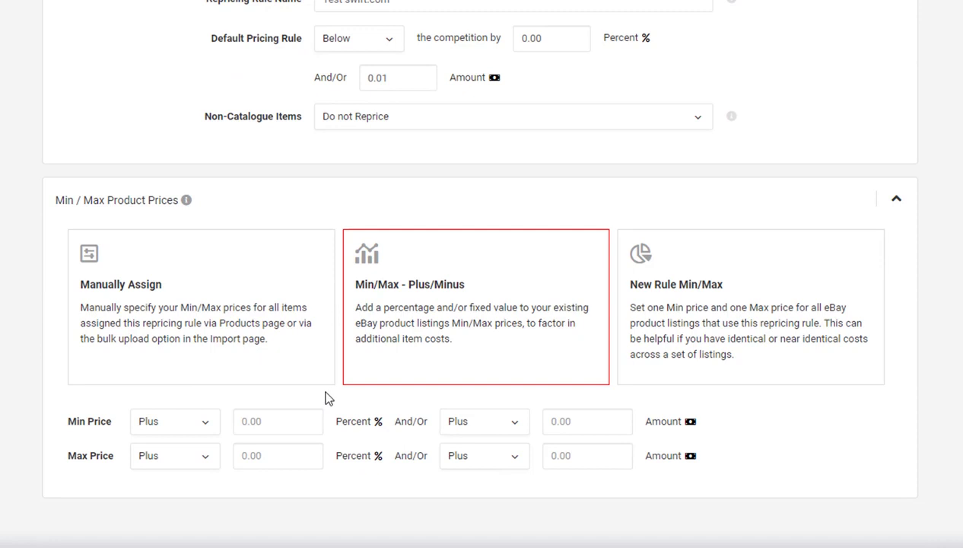
left_click(206, 428)
left_click(205, 430)
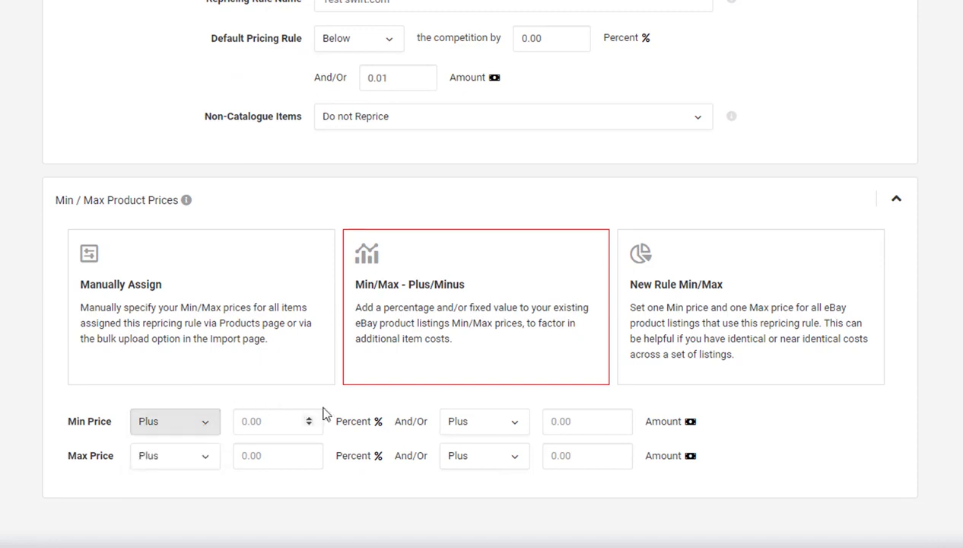
left_click(500, 426)
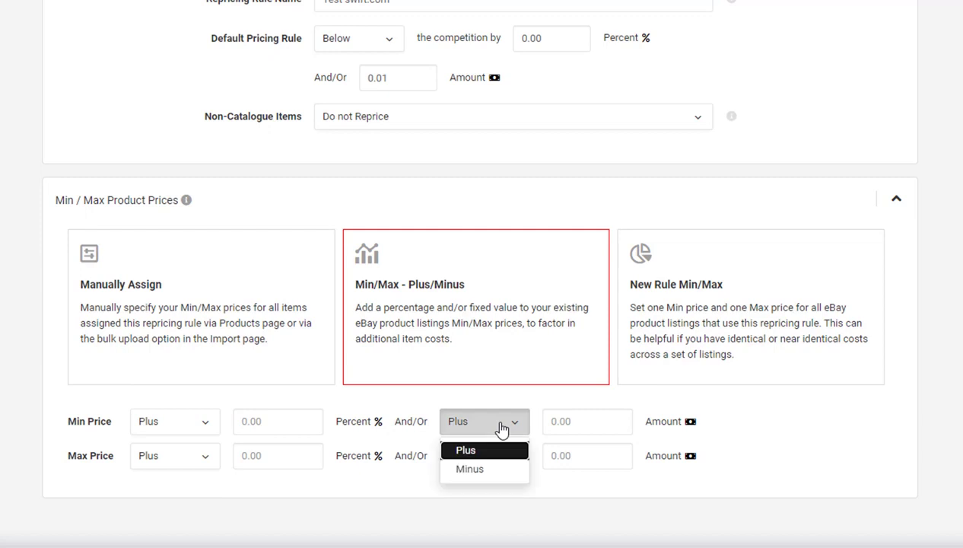
left_click(501, 428)
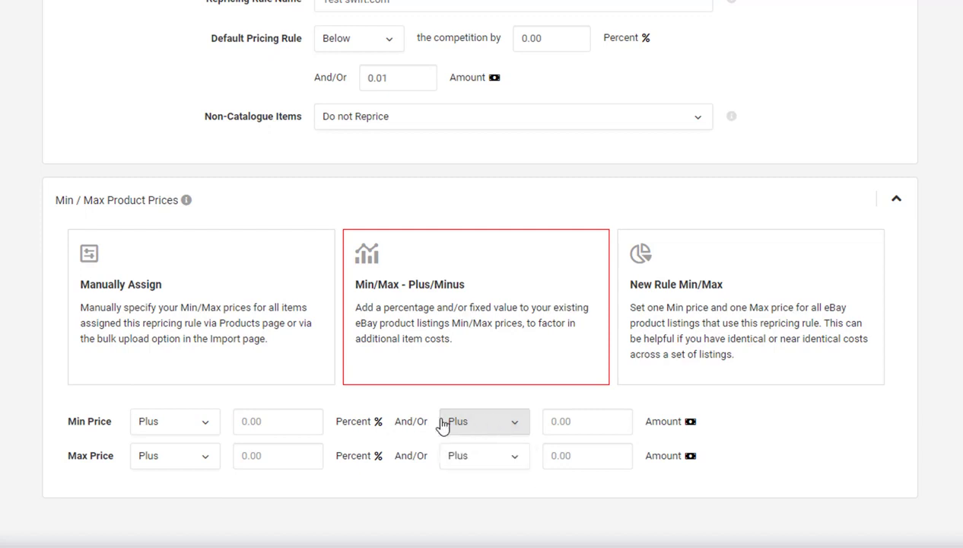
left_click(280, 428)
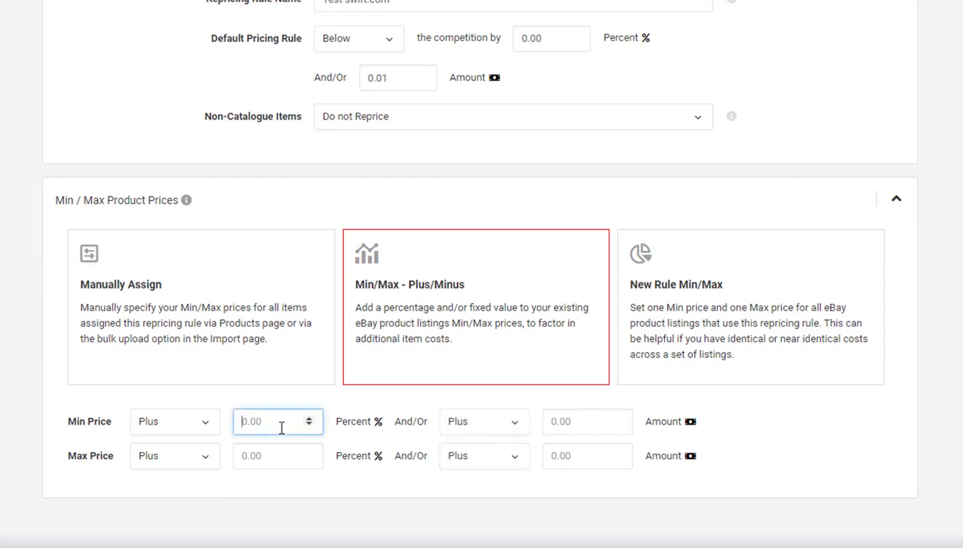
type("20")
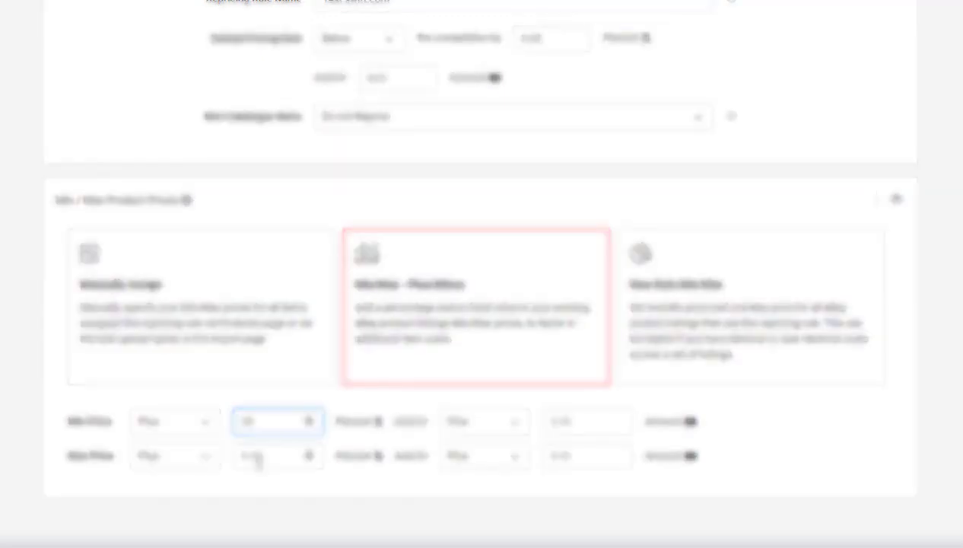
left_click(255, 455)
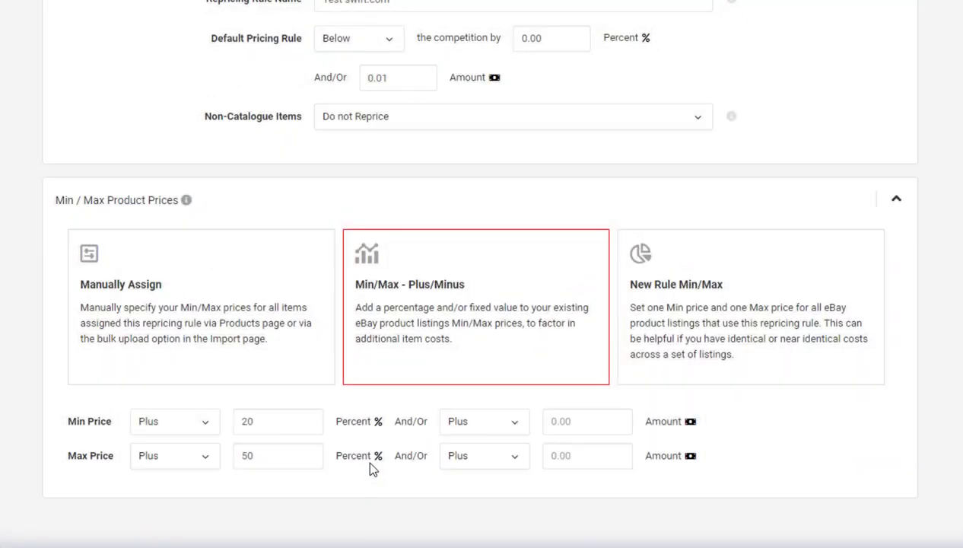
- Use New Rule Min/Max for the product prices, with a min price of 19.99 and a max price of 49.99
left_click(713, 320)
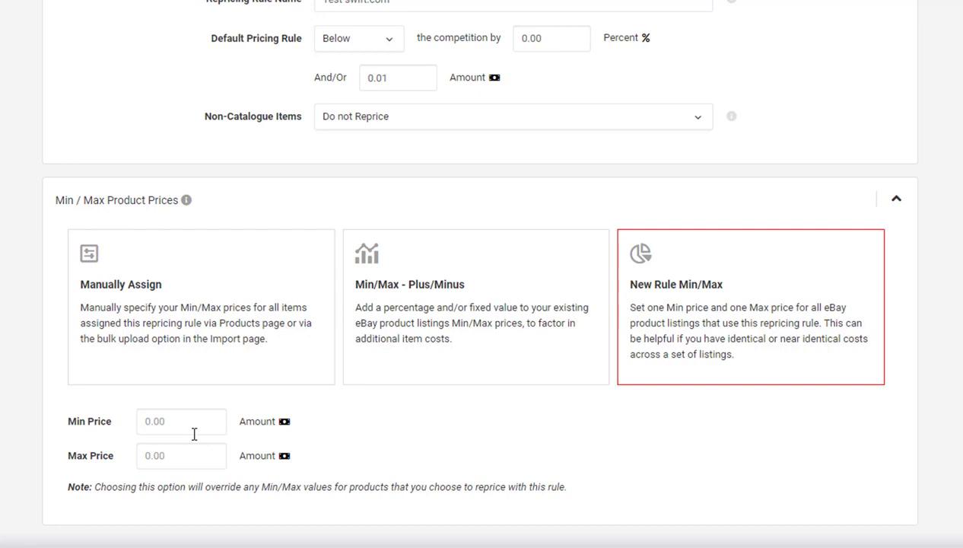
left_click(169, 417)
type("19.99")
left_click(149, 461)
type("19.99")
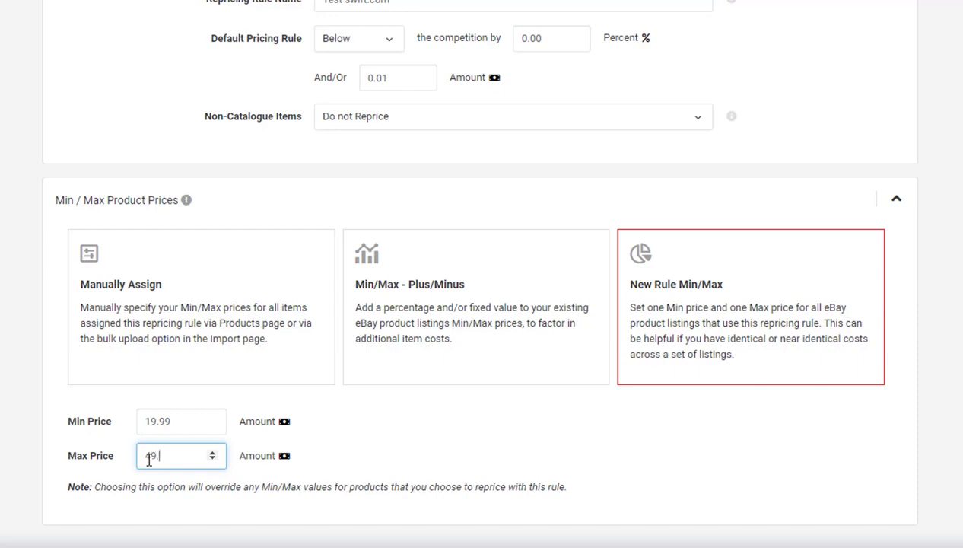
left_click(223, 520)
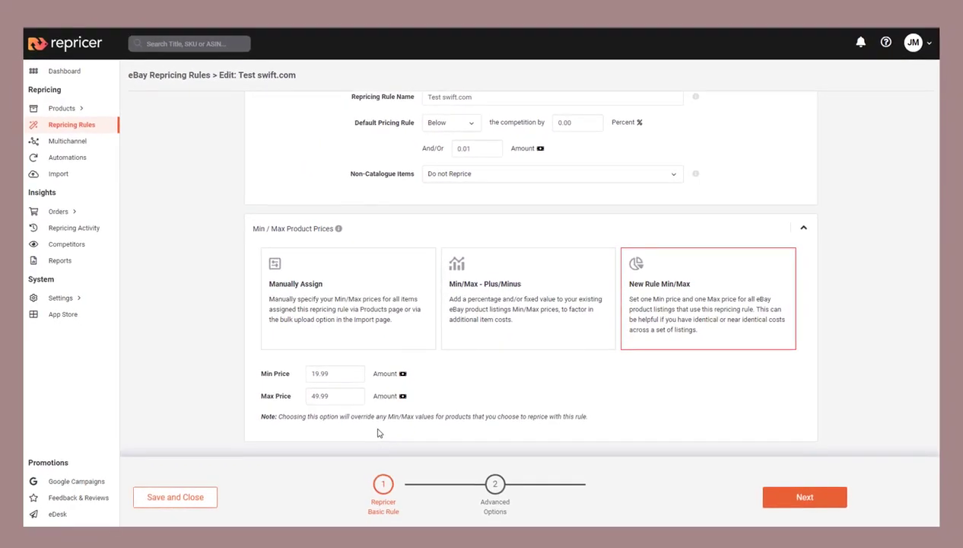
- Go to the rule's advanced options and enable Only Compete with Top-Rated Sellers in the exclusions
scroll(464, 457, "up", 1)
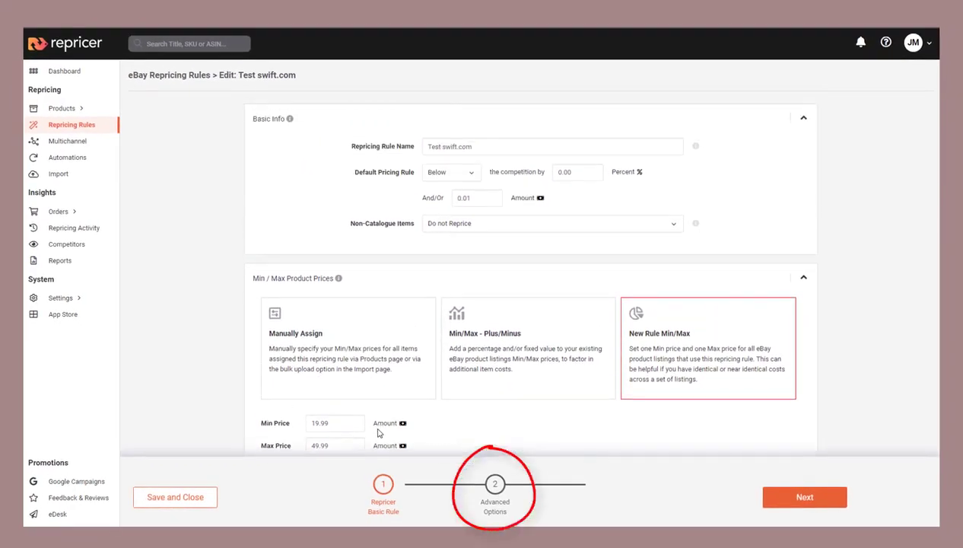
left_click(495, 483)
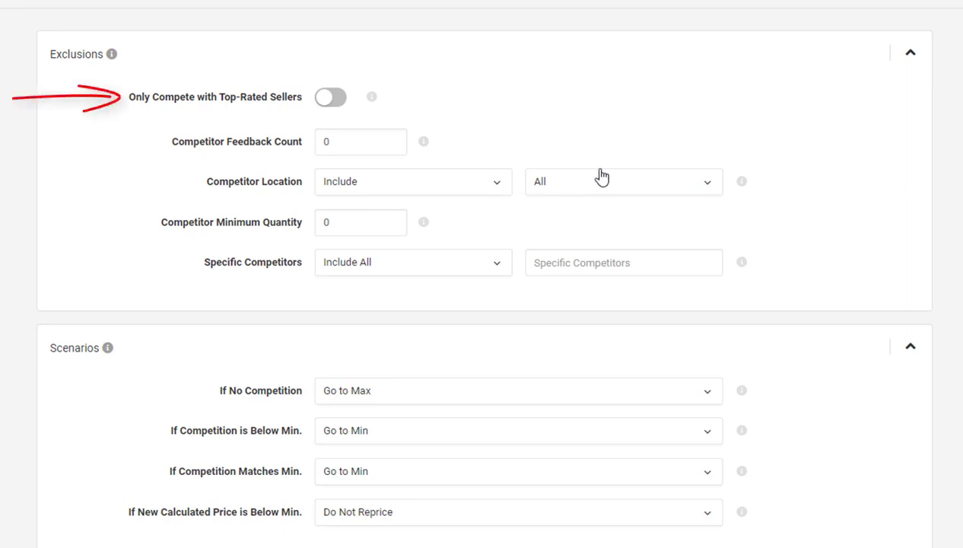
left_click(335, 97)
left_click(335, 97)
left_click(334, 98)
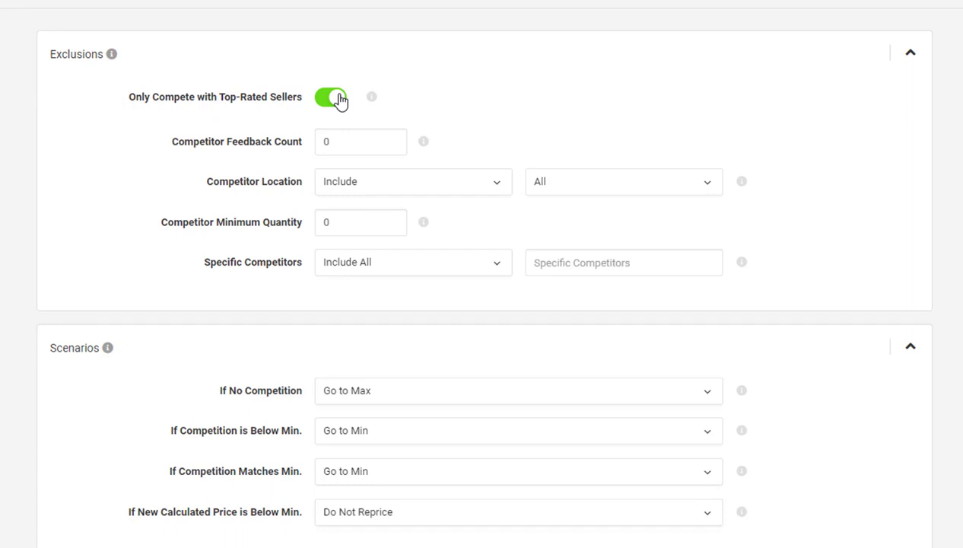
- Set the competitor feedback count to 200 and the competitor minimum quantity to 50
double_click(343, 138)
type("200")
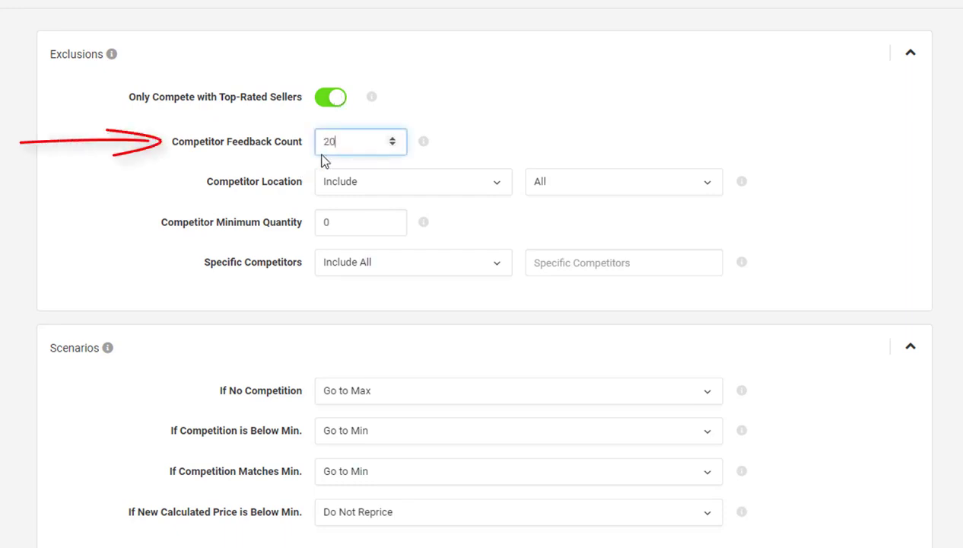
left_click(484, 128)
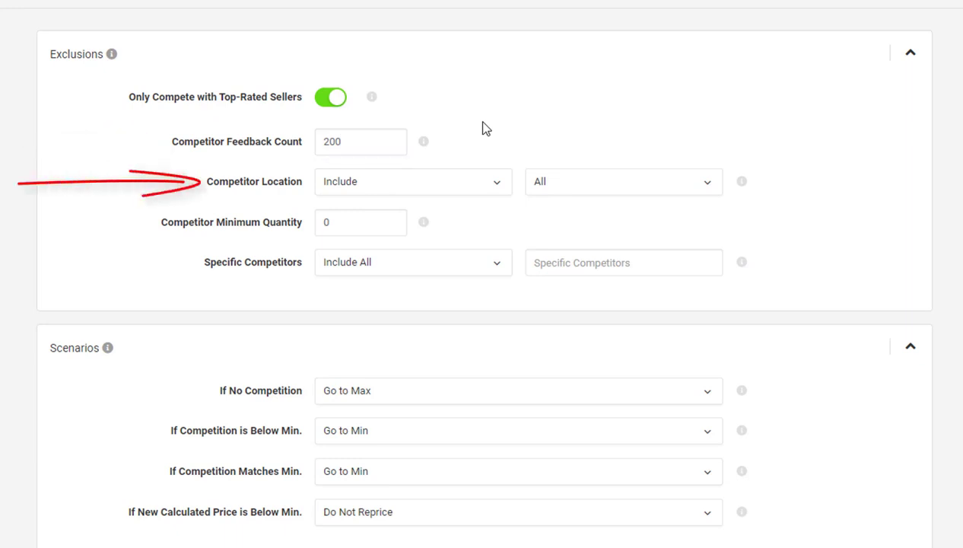
left_click(598, 186)
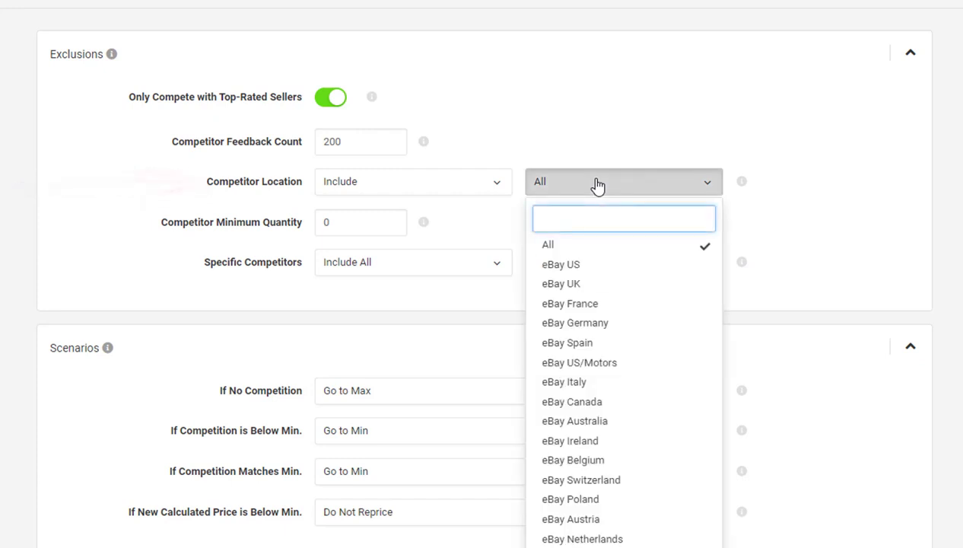
left_click(598, 186)
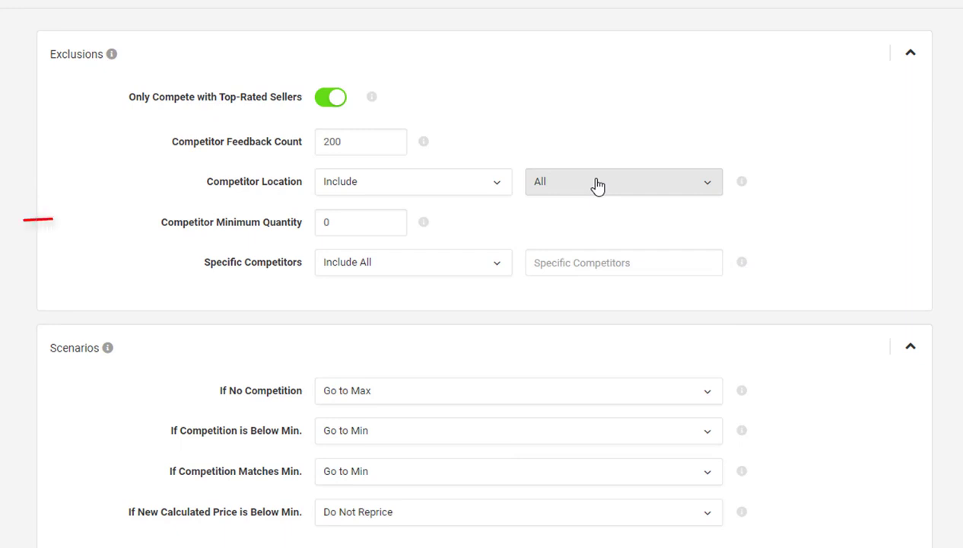
left_click_drag(357, 226, 291, 235)
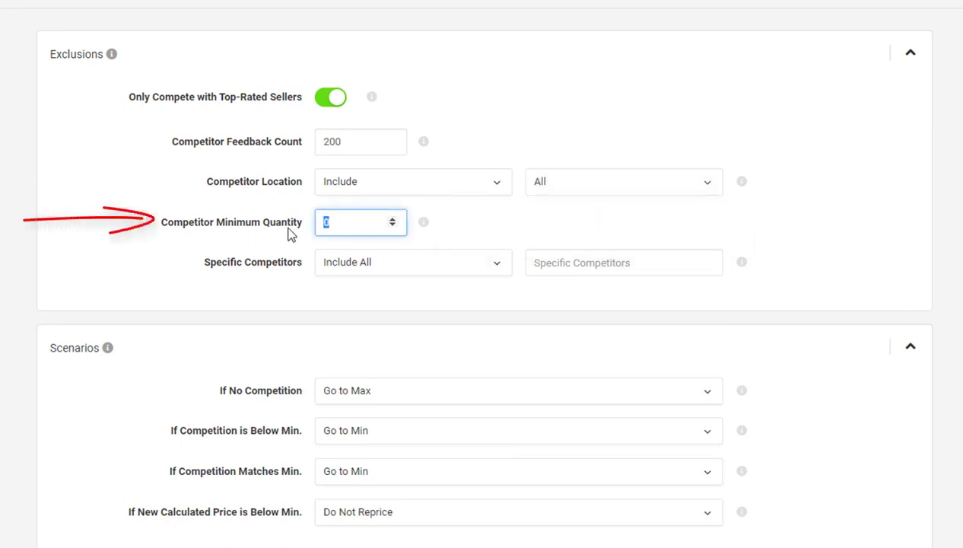
type("50")
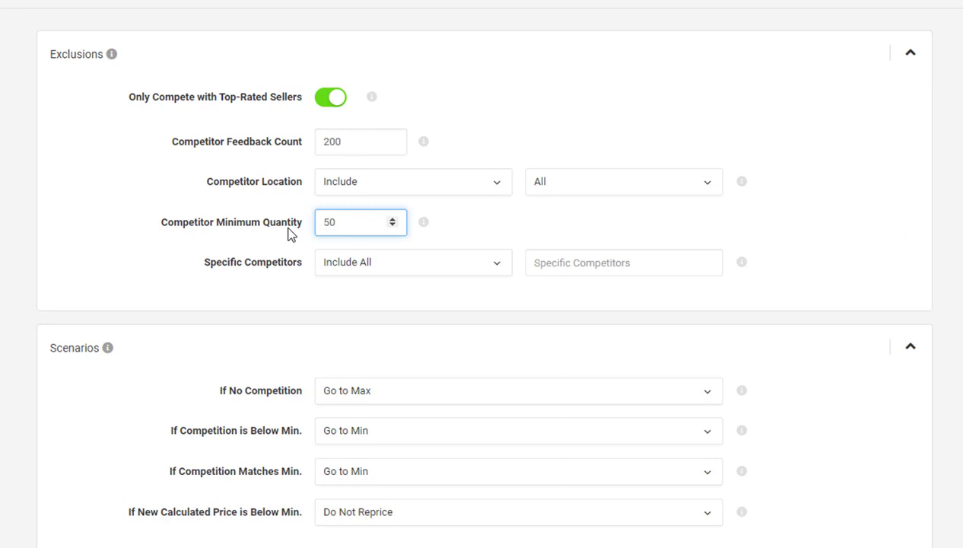
- Exclude the specific competitors BillyBobsBooks and JamiesNovels from this rule
left_click(370, 276)
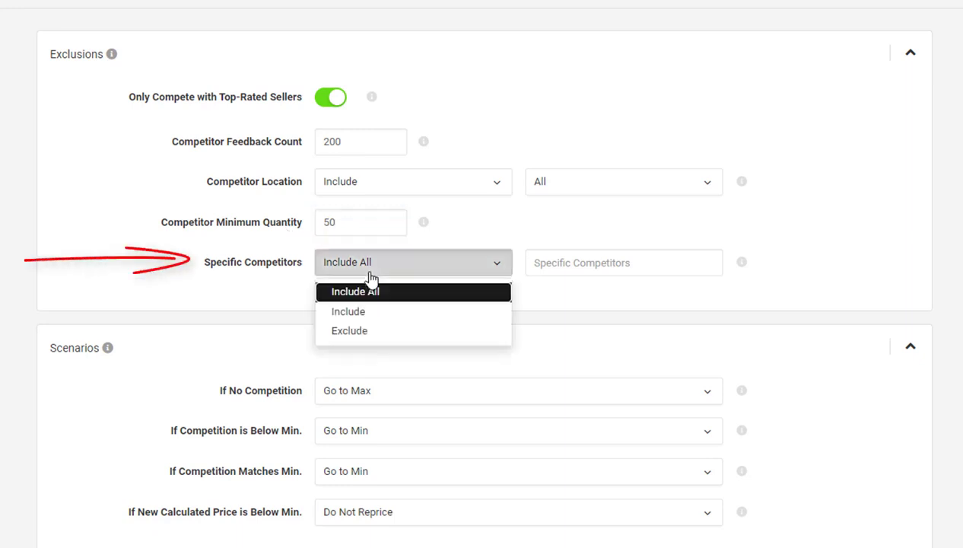
left_click(364, 331)
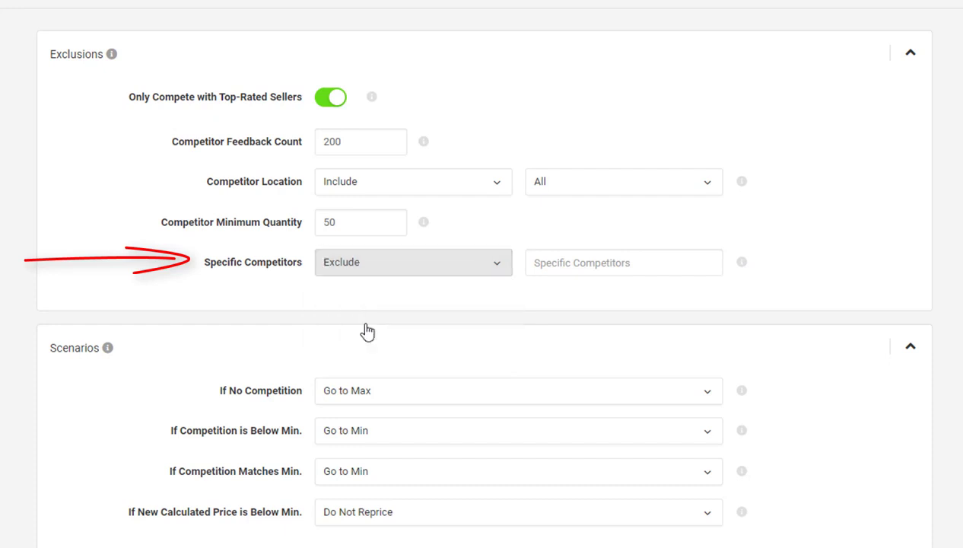
left_click(536, 261)
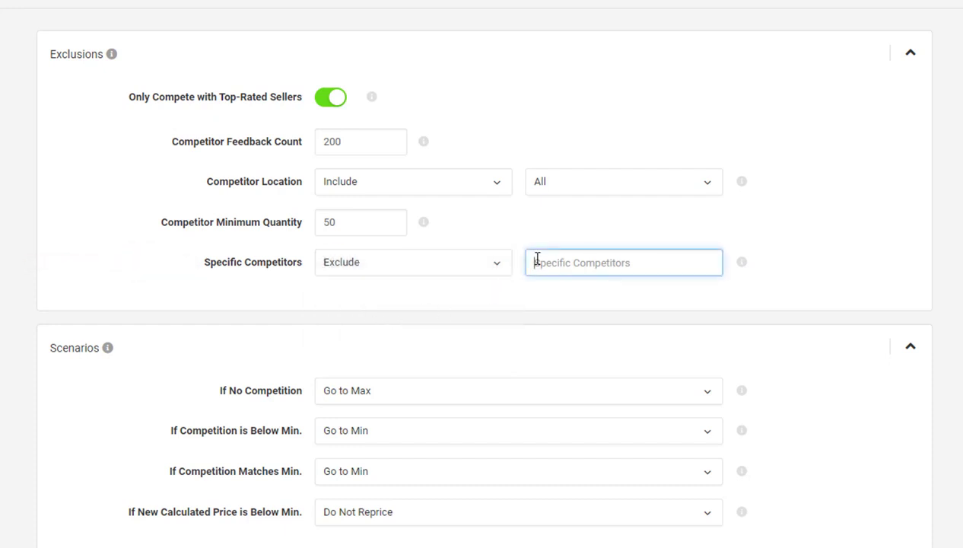
type("BillyBobs")
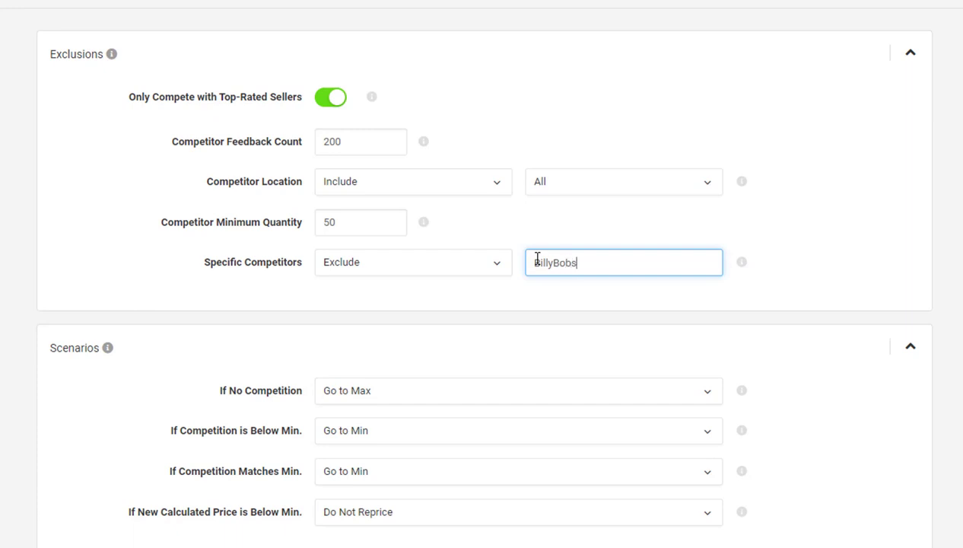
type("Books, JamiesNovels")
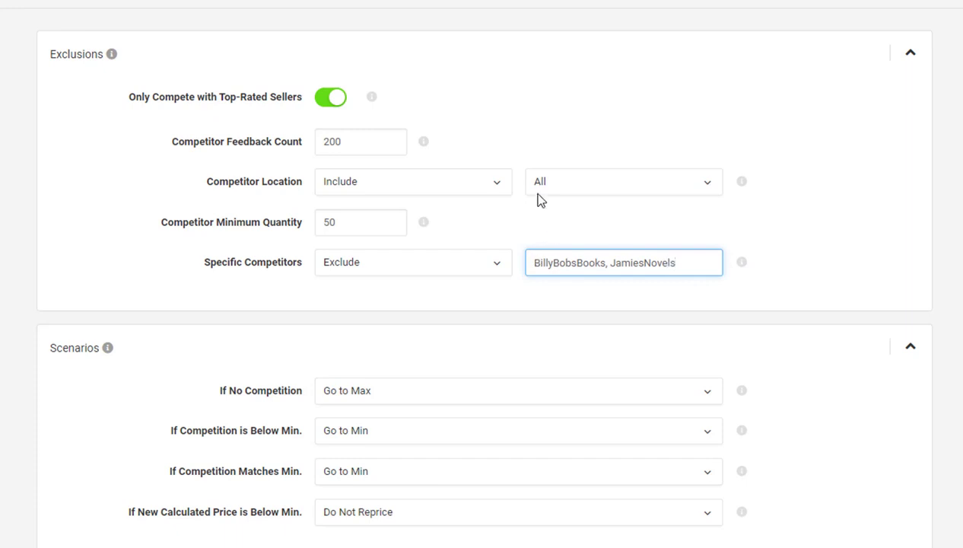
- In the rule's scenarios, check the If No Competition options and set If Competition is Below Min. to Compete with Next Best Seller
left_click(543, 222)
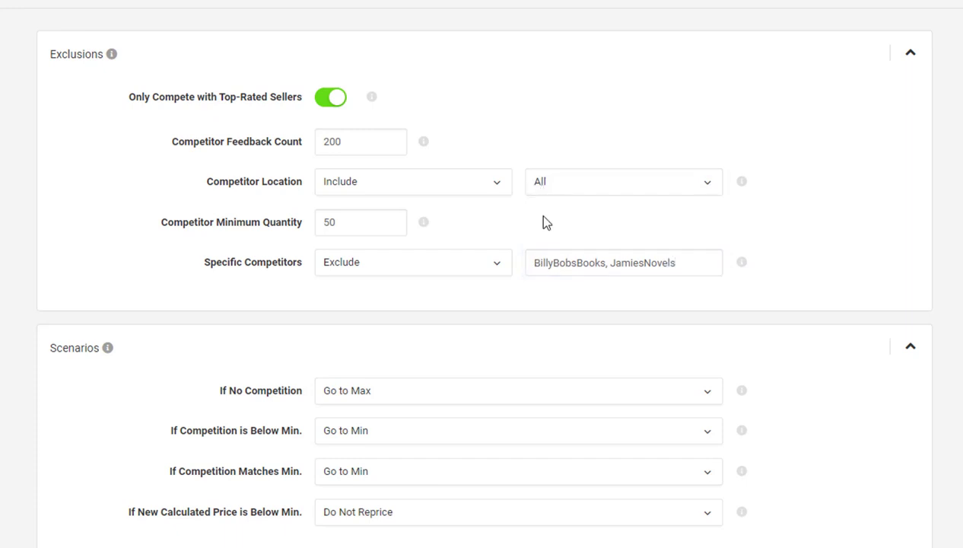
scroll(546, 222, "down", 1)
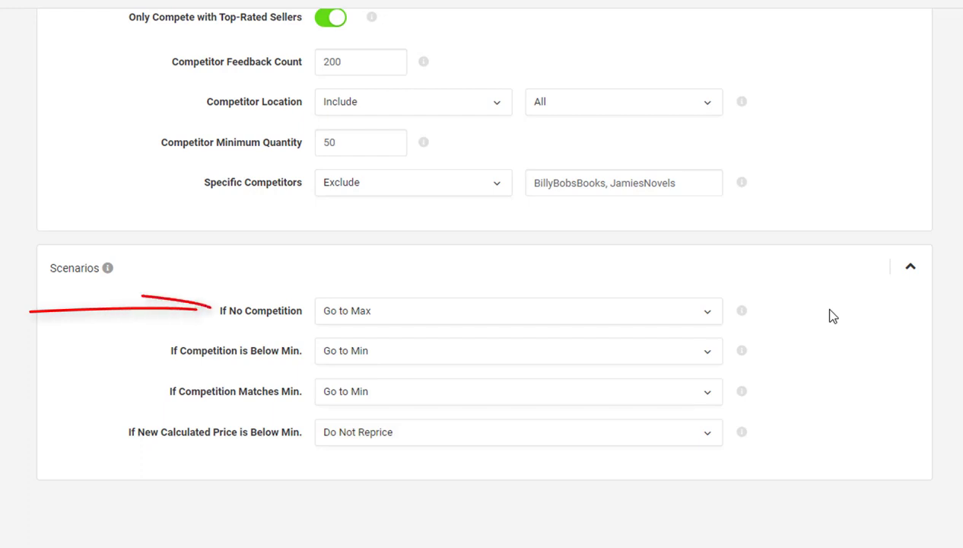
left_click(714, 315)
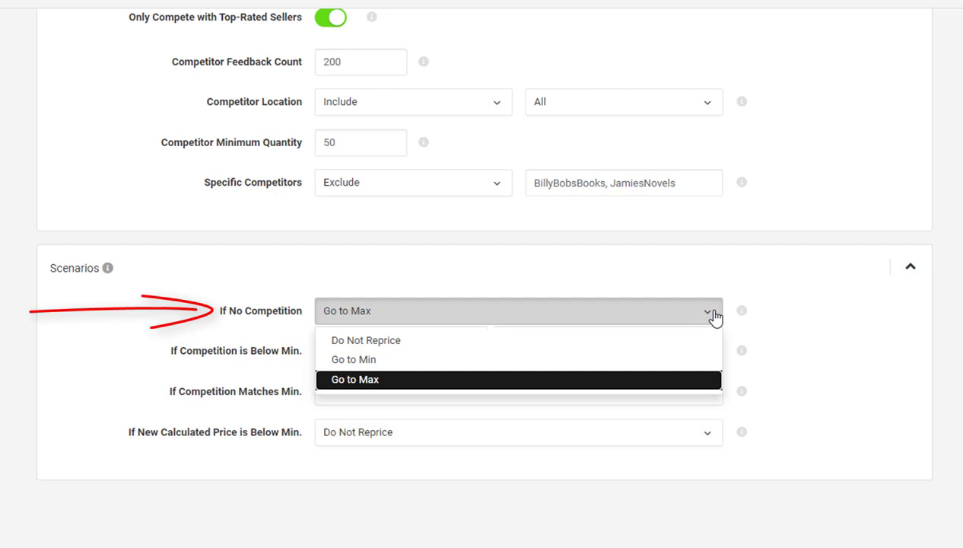
left_click(715, 317)
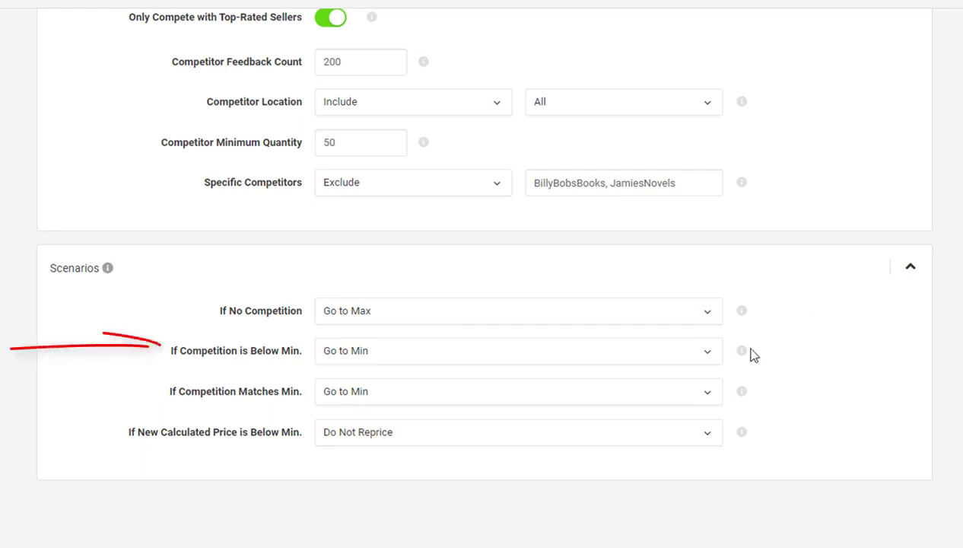
left_click(716, 354)
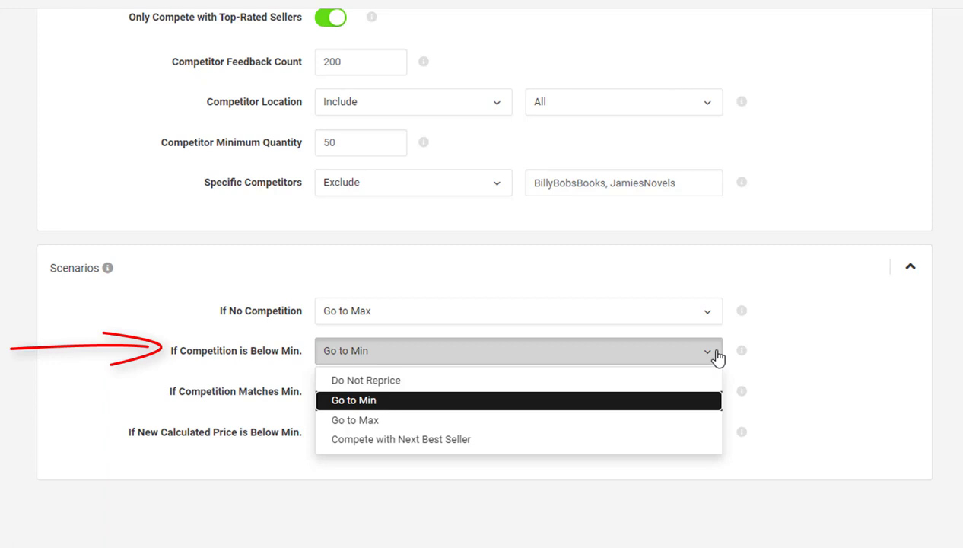
left_click(693, 445)
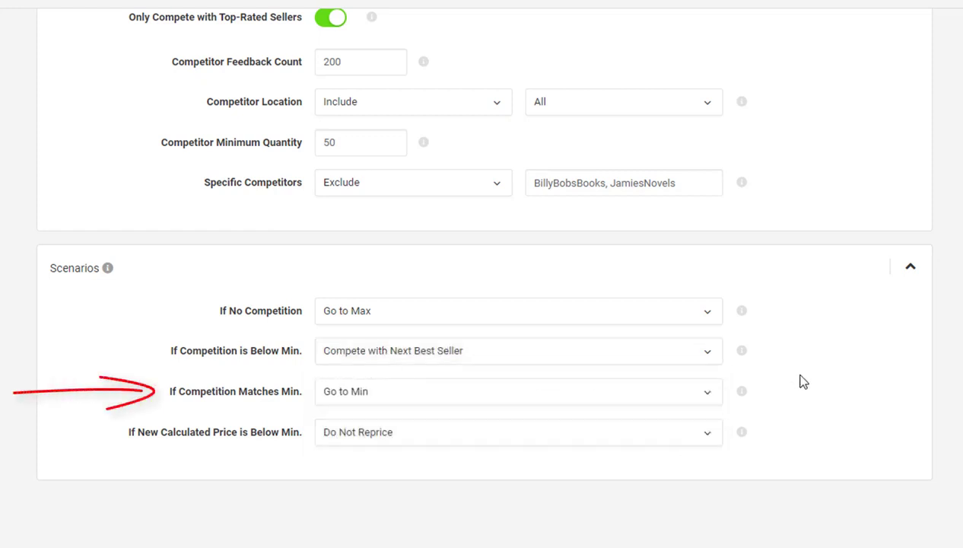
- Check the If Competition Matches Min. options and set If New Calculated Price is Below Min. to Go to Min
left_click(721, 396)
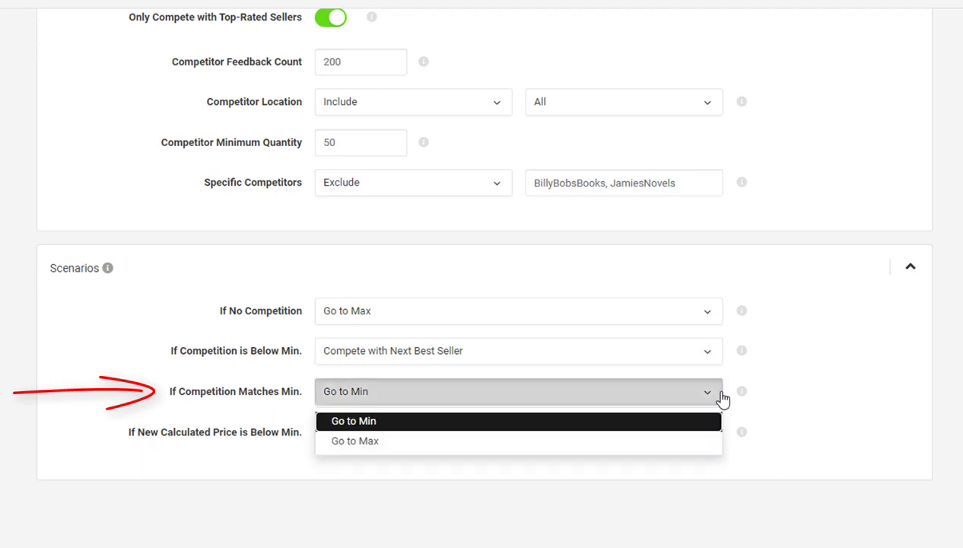
left_click(722, 397)
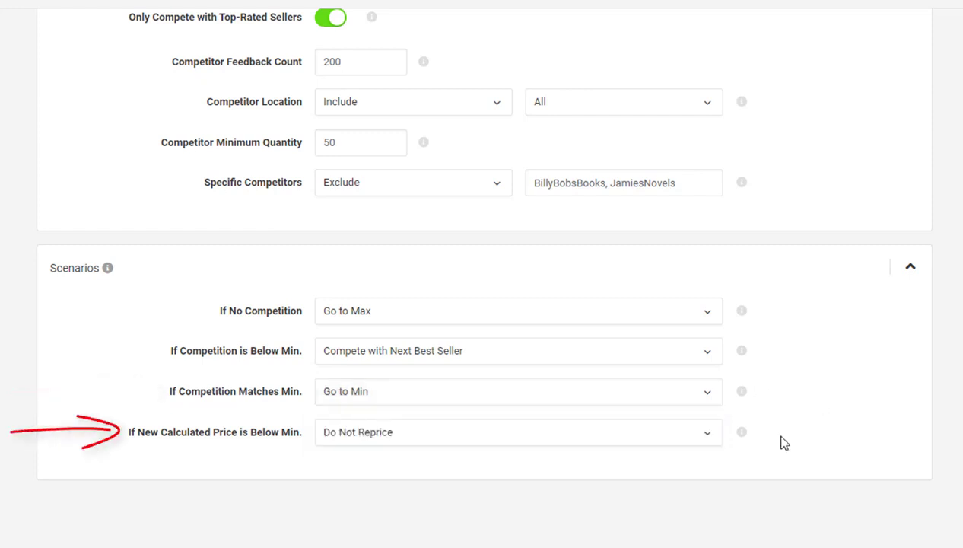
left_click(701, 437)
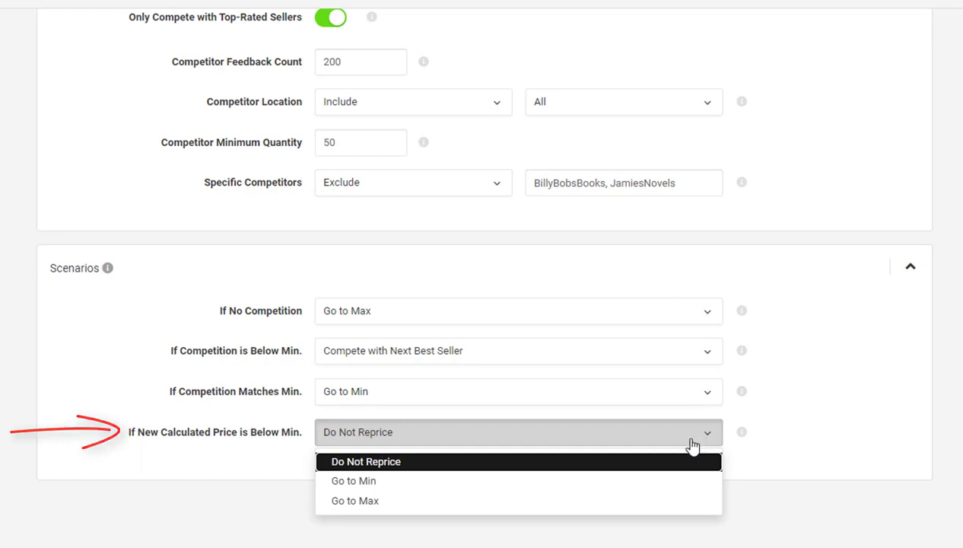
left_click(683, 481)
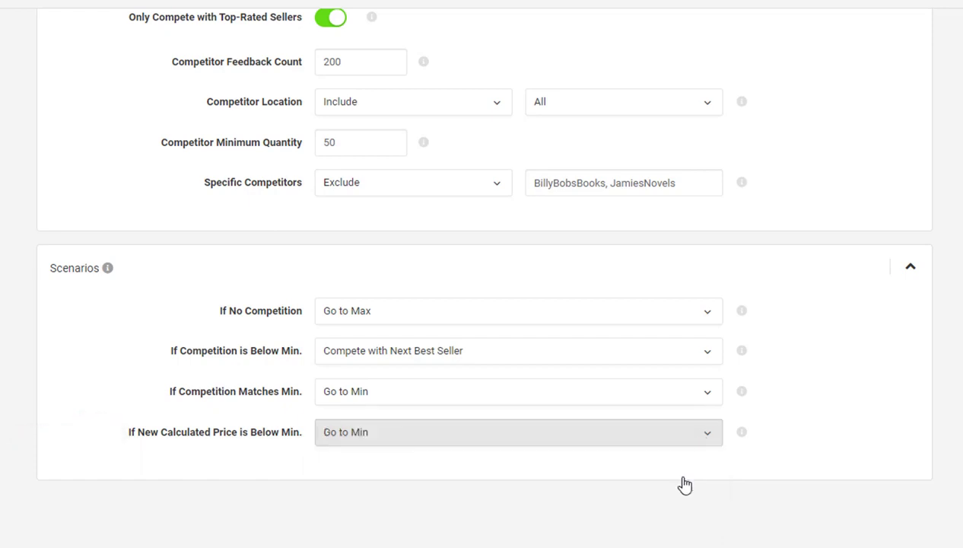